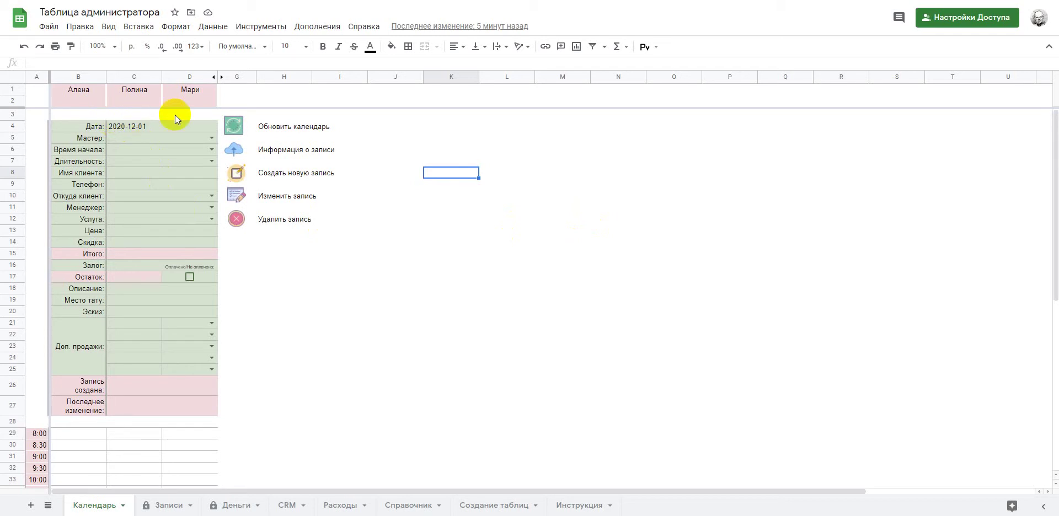
# Assign the 2020-12-01 booking to the first listed master, with start time 8:30 and duration 60
pyautogui.click(211, 138)
pyautogui.click(149, 150)
pyautogui.click(216, 154)
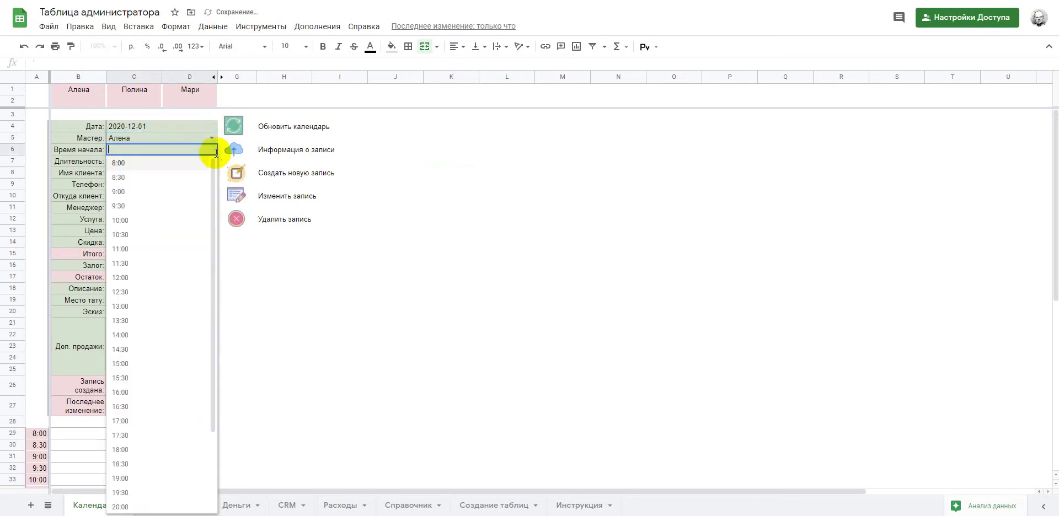
pyautogui.click(131, 172)
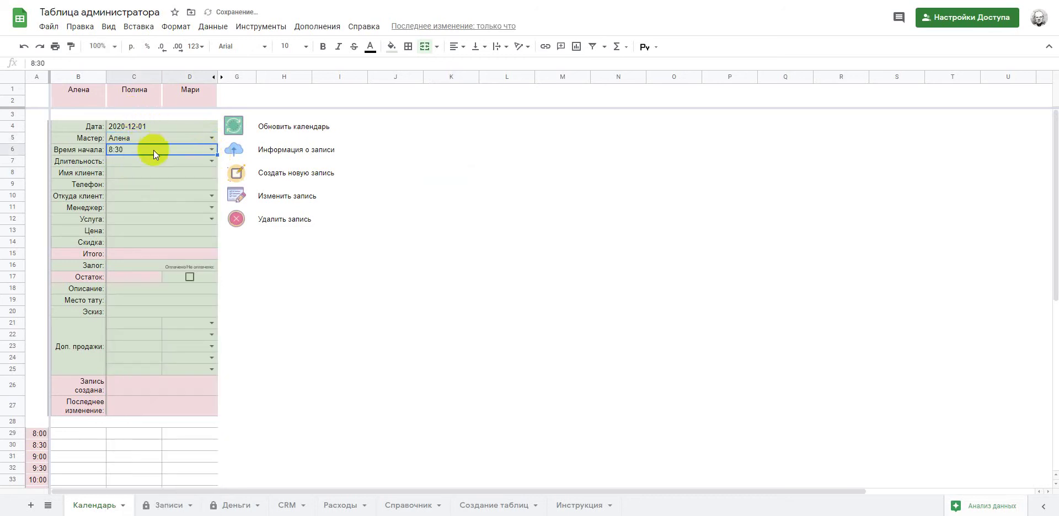
pyautogui.click(210, 161)
pyautogui.click(152, 190)
# Complete the booking with the client's first name, service T and price 4500, and create the new record
pyautogui.click(149, 172)
pyautogui.write('Андрей')
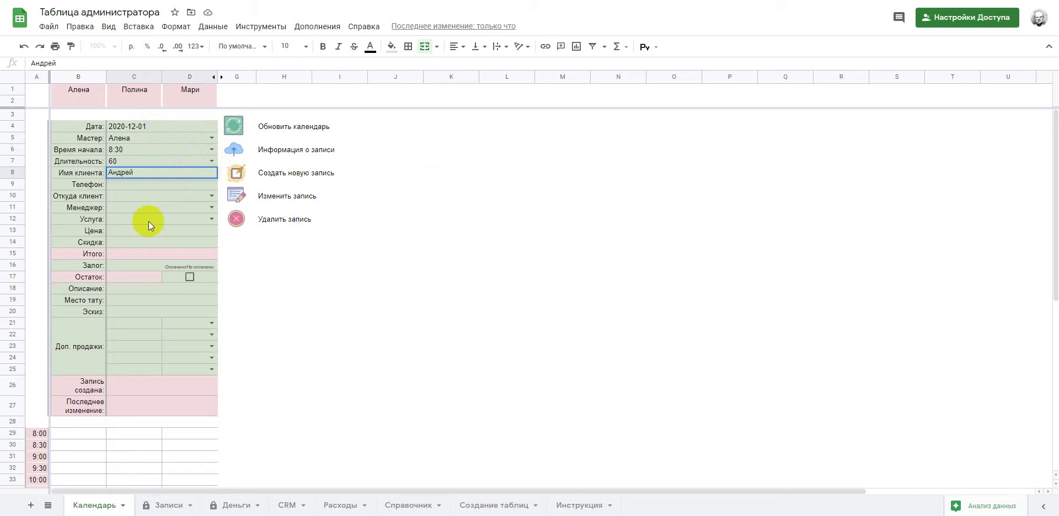
pyautogui.click(212, 219)
pyautogui.click(140, 232)
pyautogui.click(141, 231)
pyautogui.write('4500')
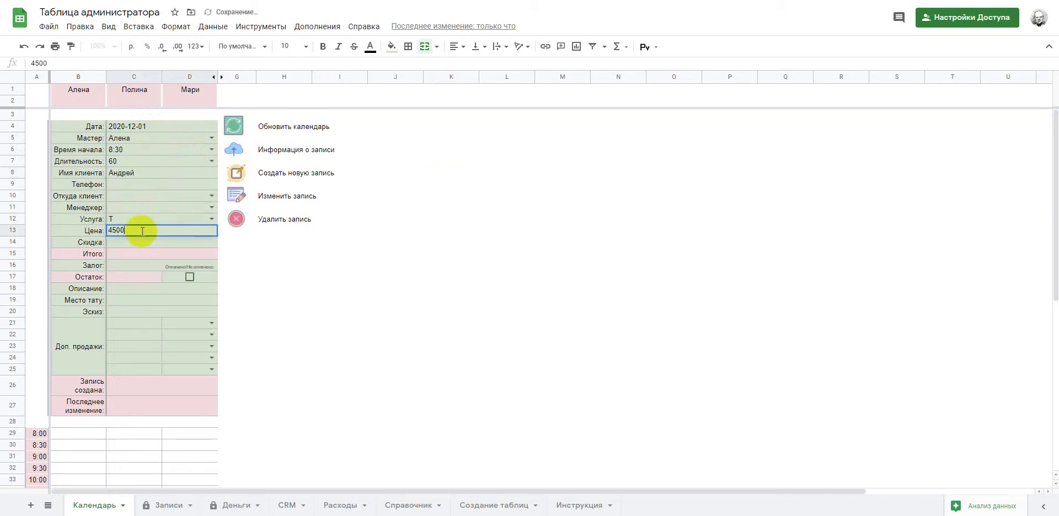
pyautogui.press('Return')
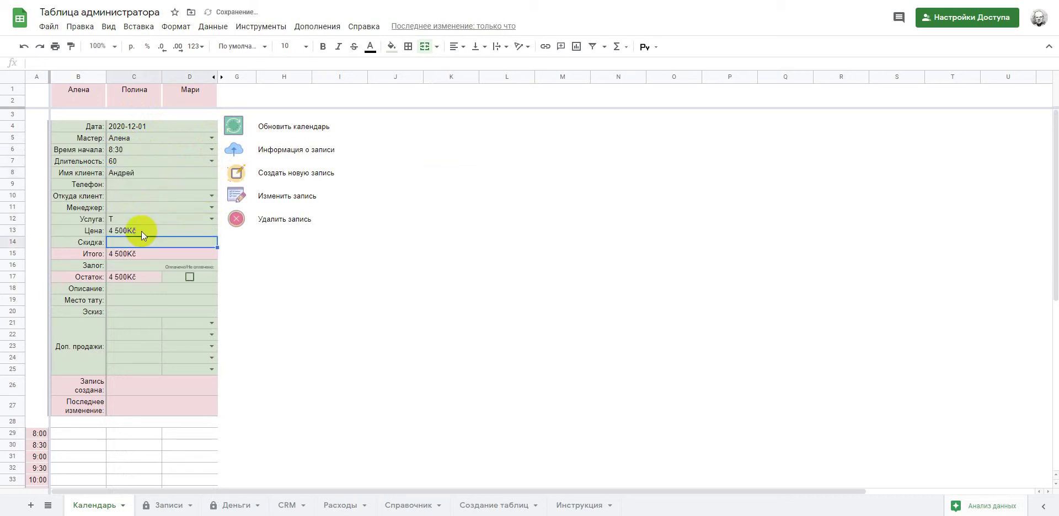
pyautogui.click(236, 175)
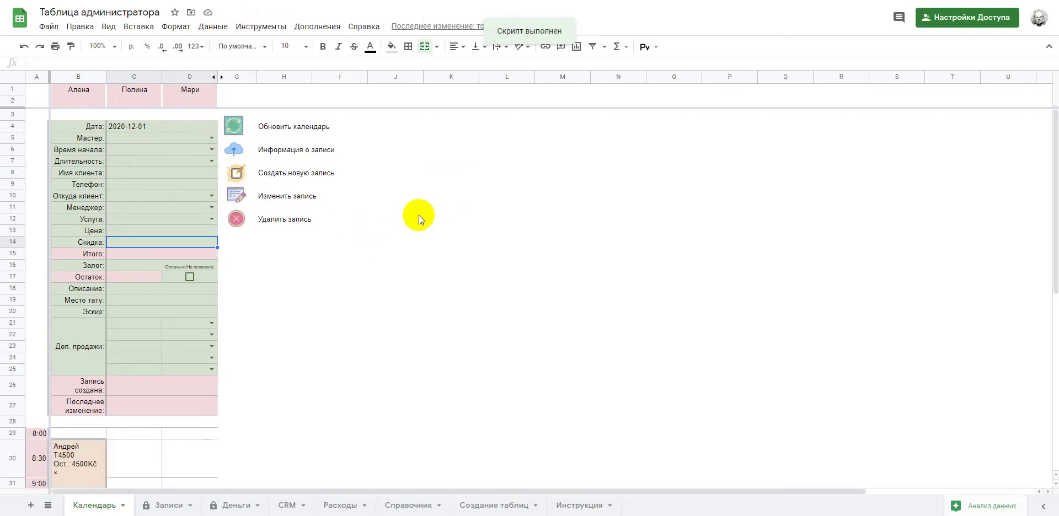
# Check the new booking in the schedule grid and view its event details in Google Calendar
pyautogui.scroll(-1, 418, 215)
pyautogui.click(103, 416)
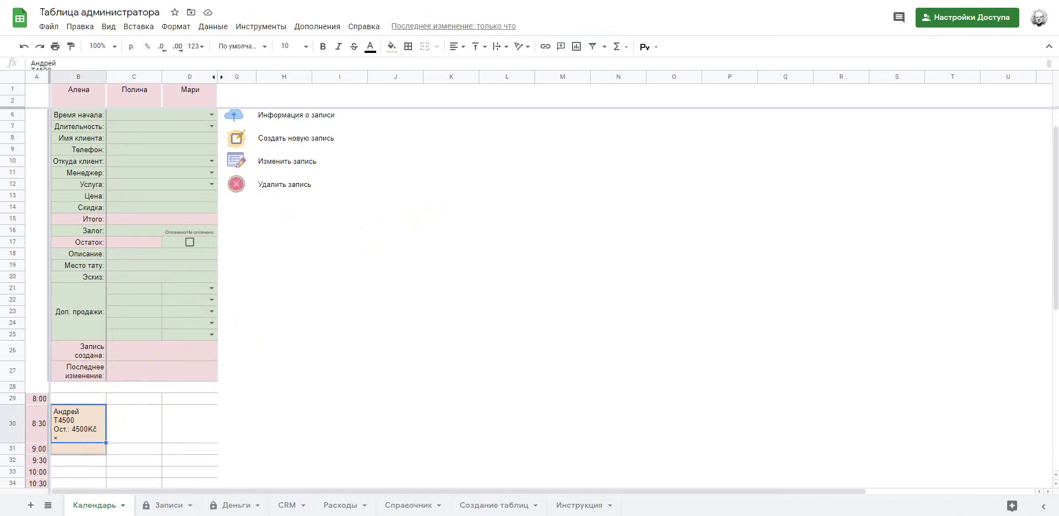
pyautogui.hotkey('ctrl', 'Tab')
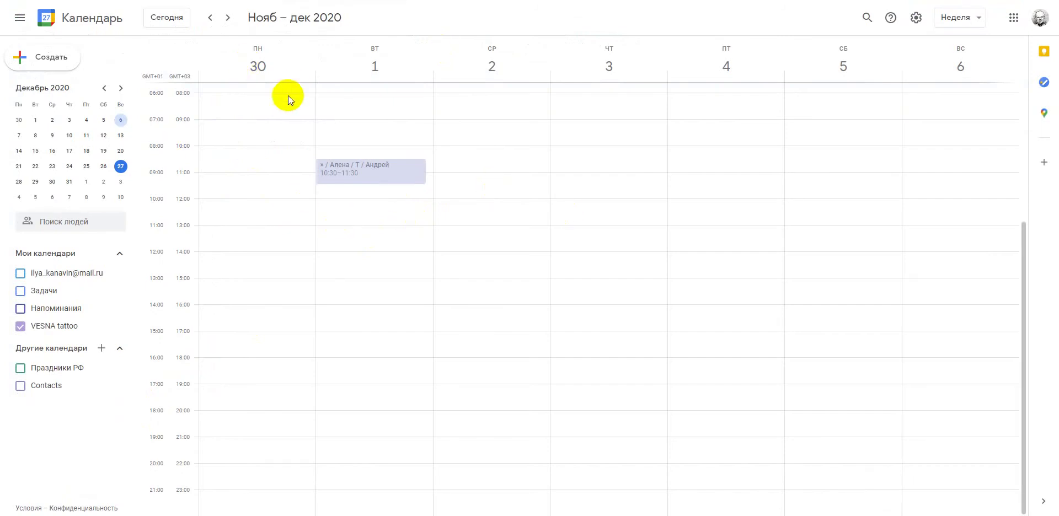
pyautogui.click(351, 165)
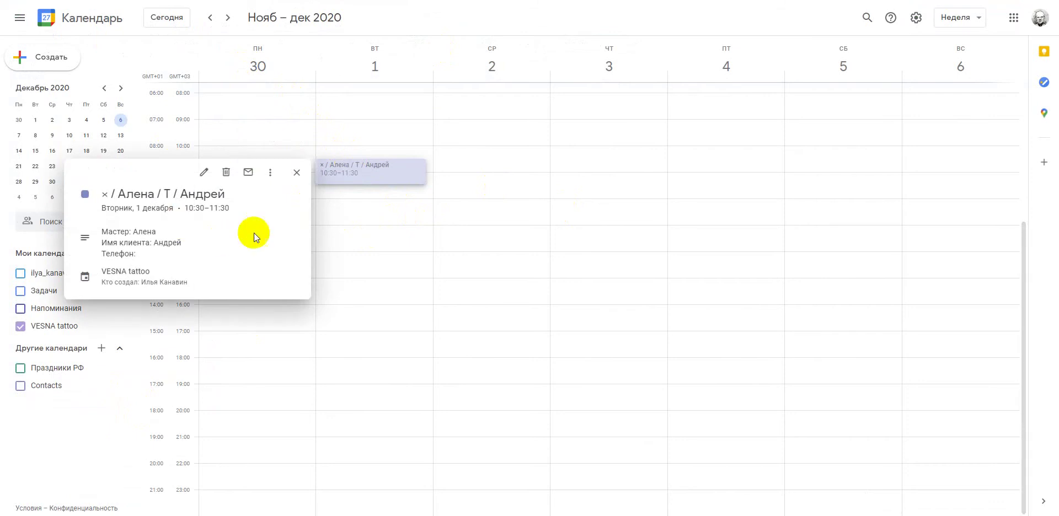
pyautogui.click(366, 251)
pyautogui.hotkey('ctrl', 'Tab')
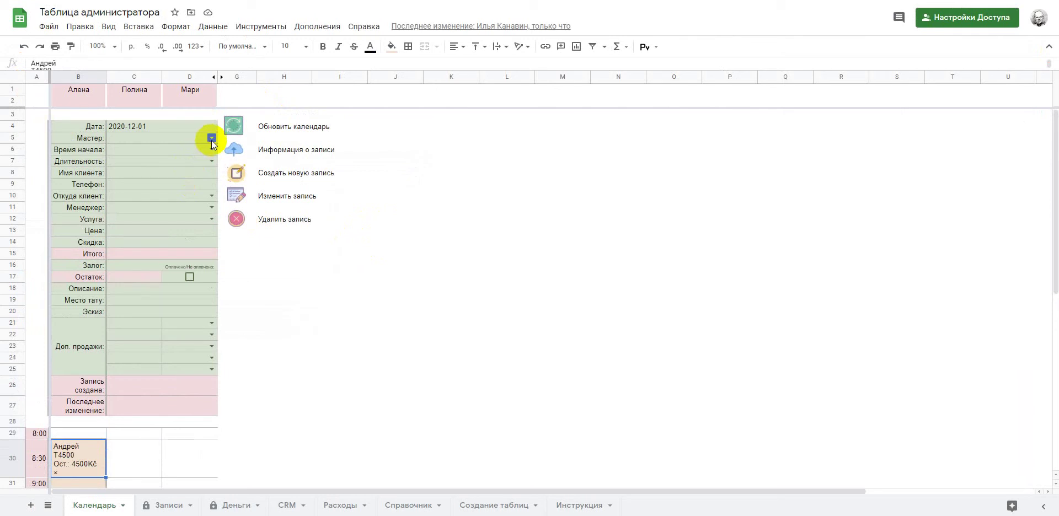
# Load the record information for the first master's 8:30 booking into the form
pyautogui.click(211, 138)
pyautogui.click(165, 154)
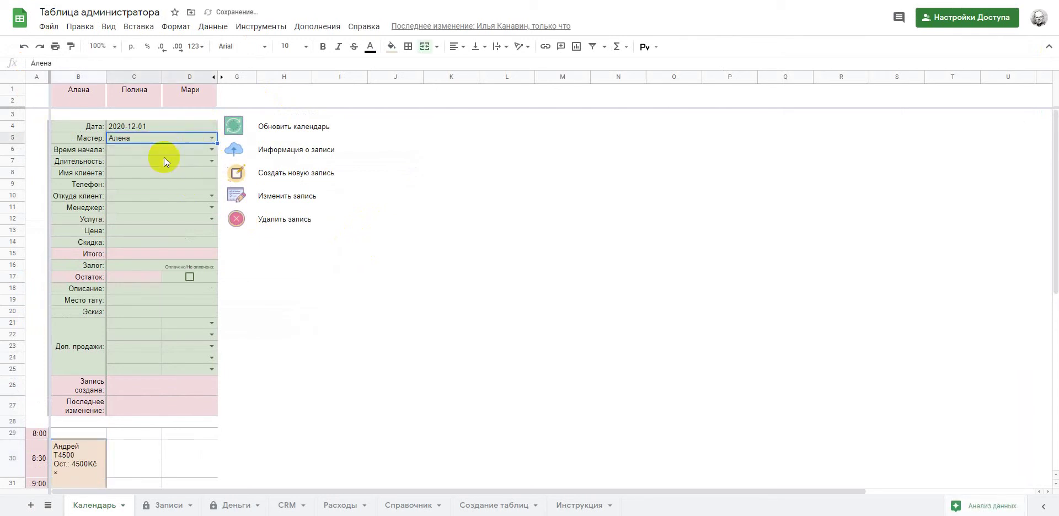
pyautogui.click(205, 151)
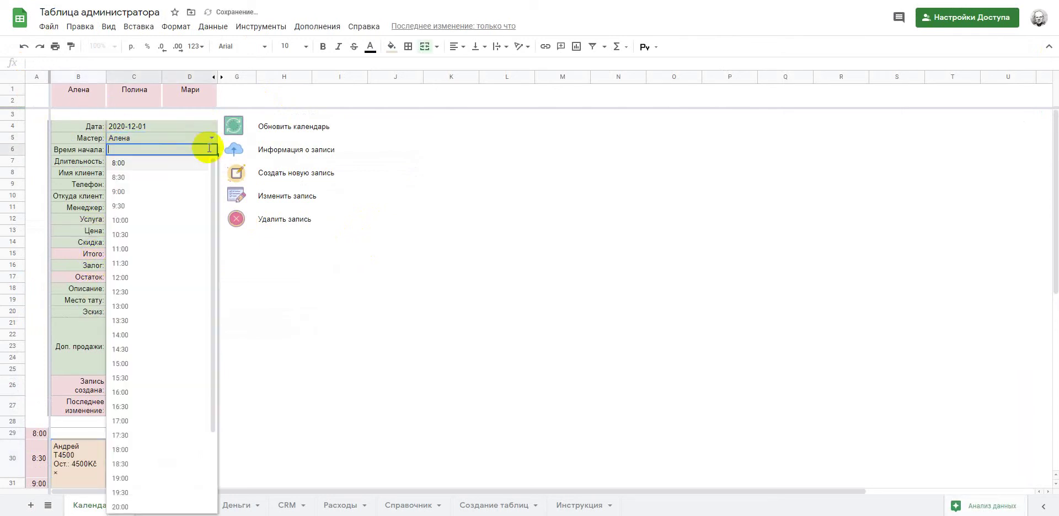
pyautogui.click(173, 177)
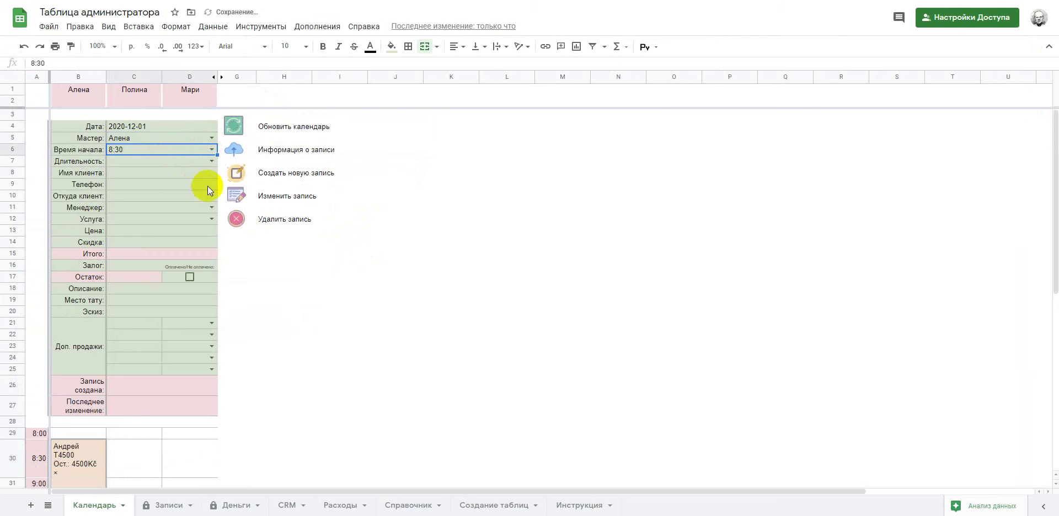
pyautogui.click(234, 151)
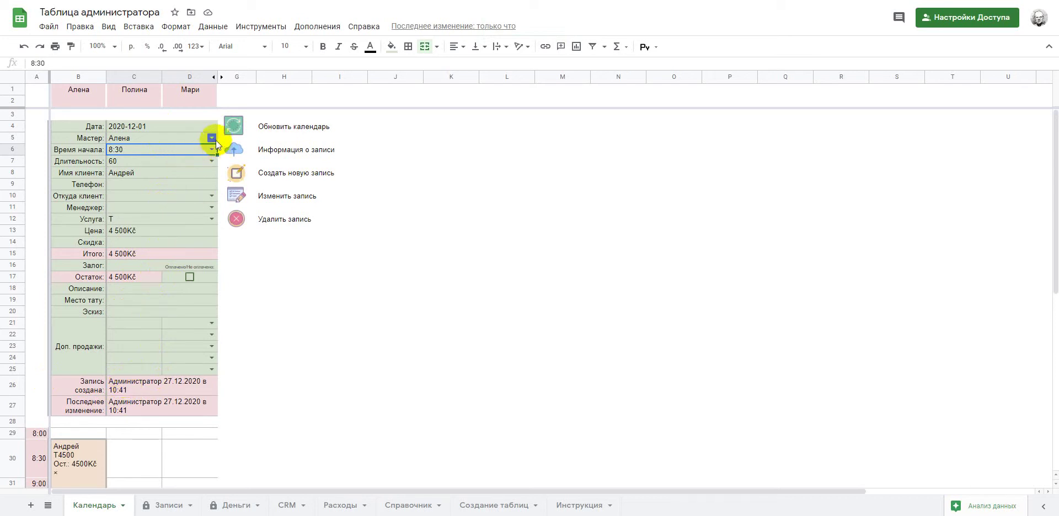
# Reassign the loaded booking to the second listed master and save the change to the record
pyautogui.click(213, 138)
pyautogui.click(177, 165)
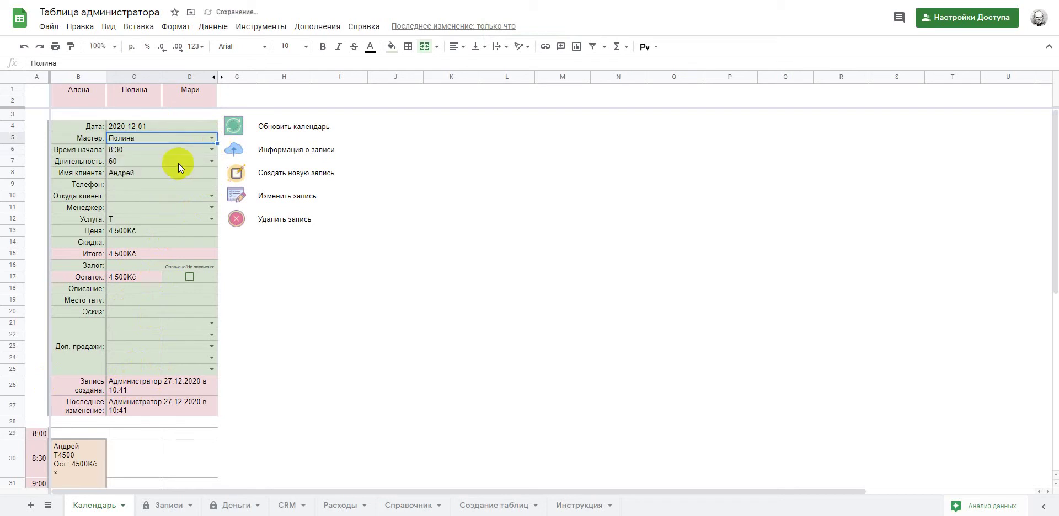
pyautogui.click(231, 198)
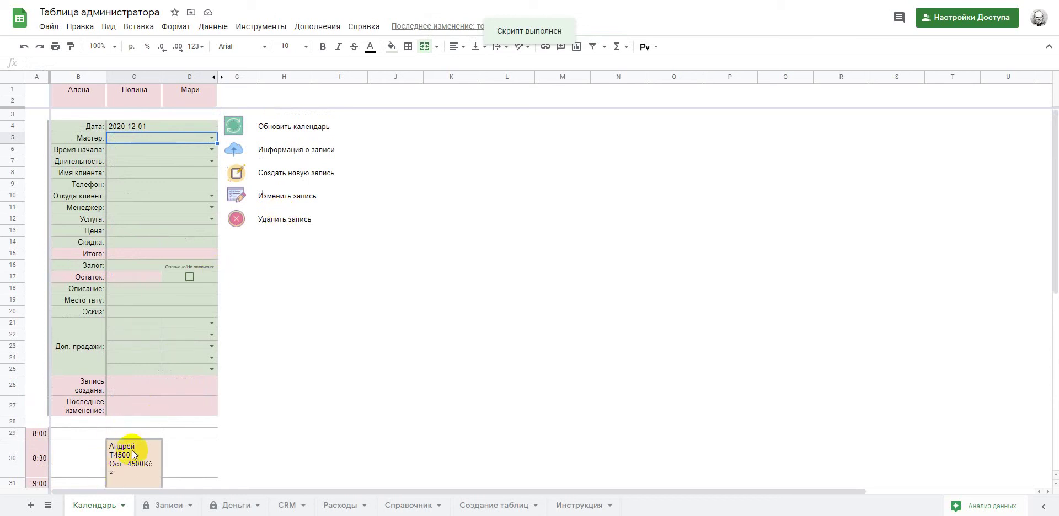
# Check the modified booking's event details in Google Calendar and return to the spreadsheet
pyautogui.hotkey('ctrl', 'Tab')
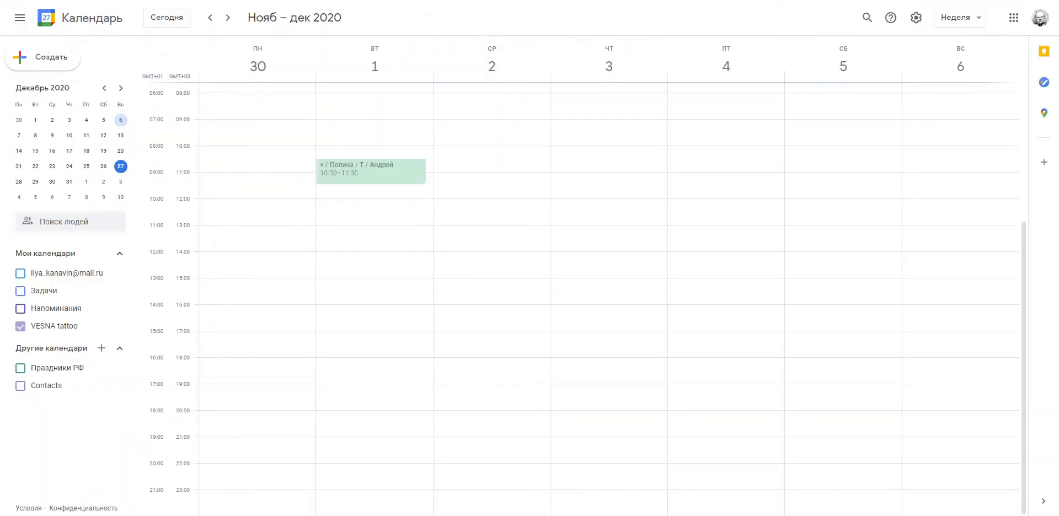
pyautogui.click(345, 164)
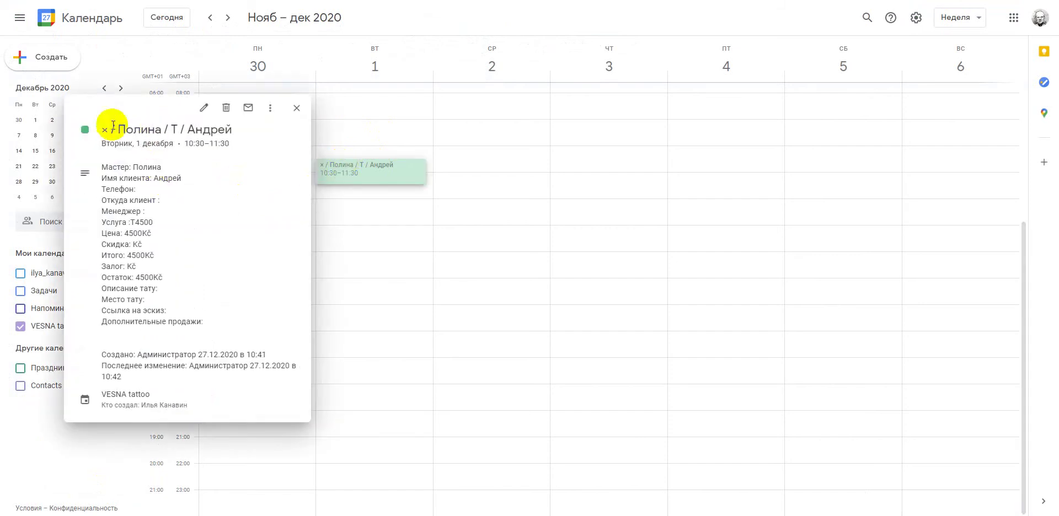
pyautogui.hotkey('ctrl', 'Tab')
pyautogui.hotkey('ctrl', 'Tab')
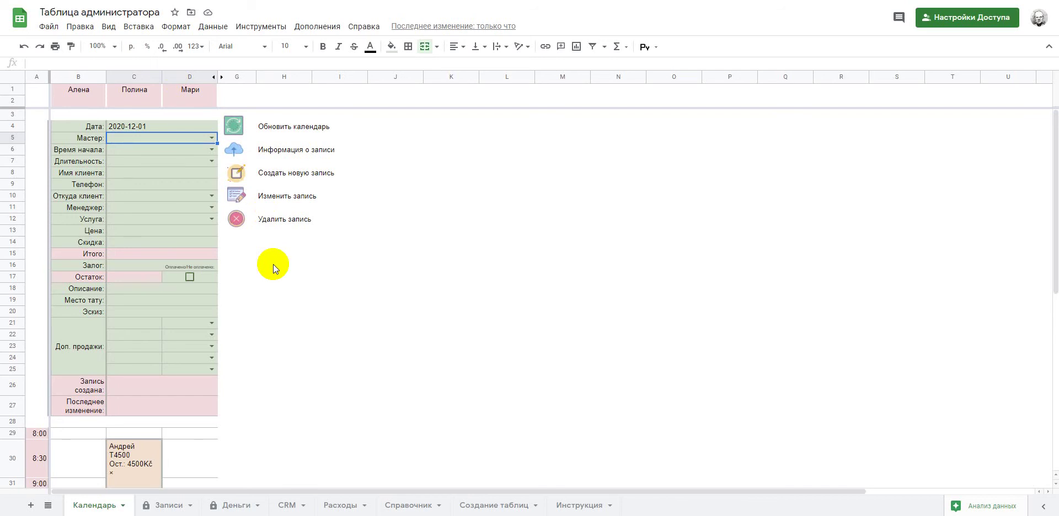
# Refresh the schedule, and delete the second master's 8:30 booking
pyautogui.click(234, 124)
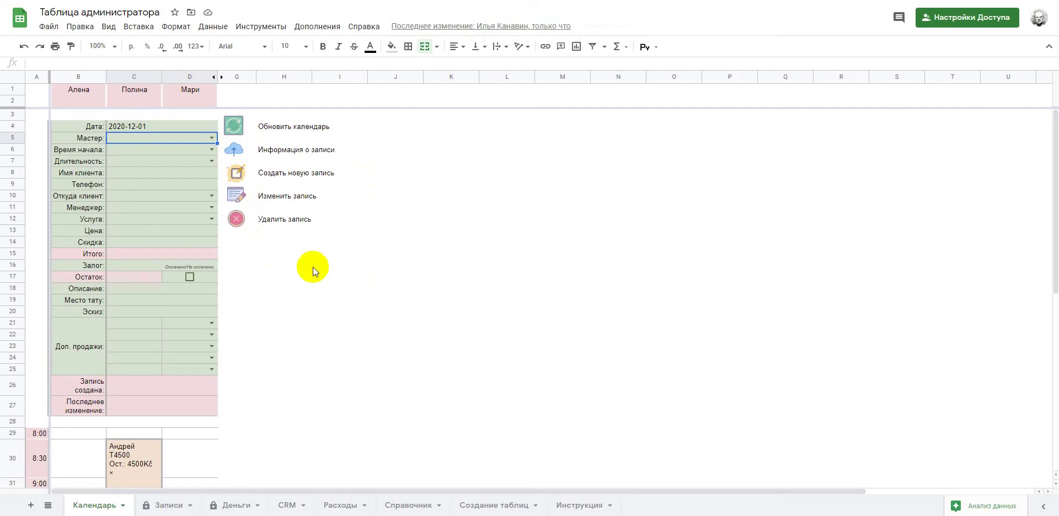
pyautogui.click(210, 137)
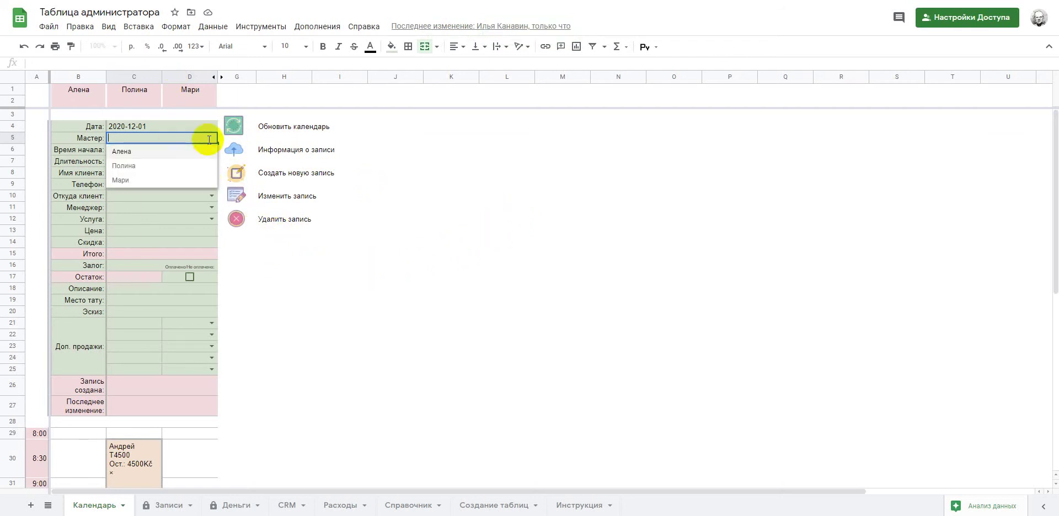
pyautogui.click(144, 167)
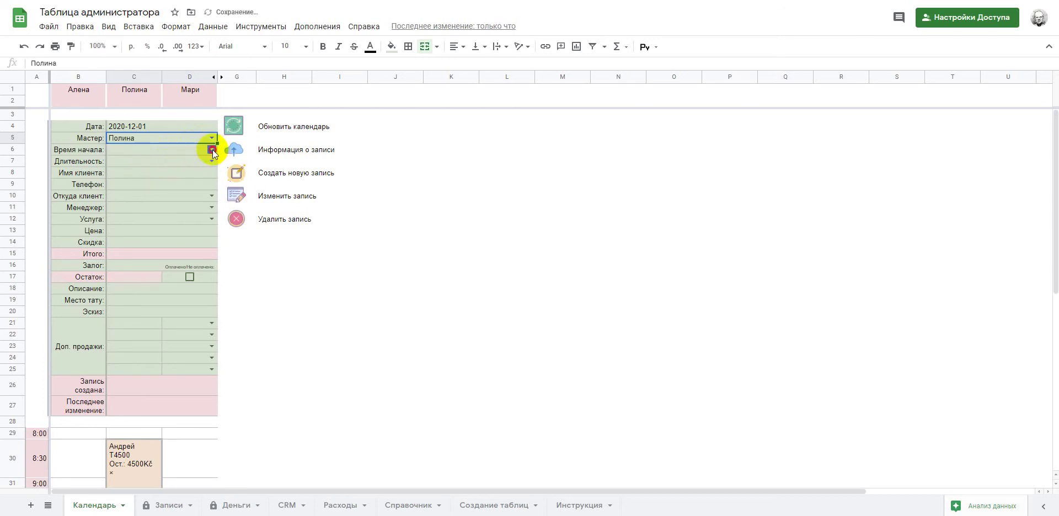
pyautogui.click(213, 150)
pyautogui.click(163, 177)
pyautogui.click(236, 219)
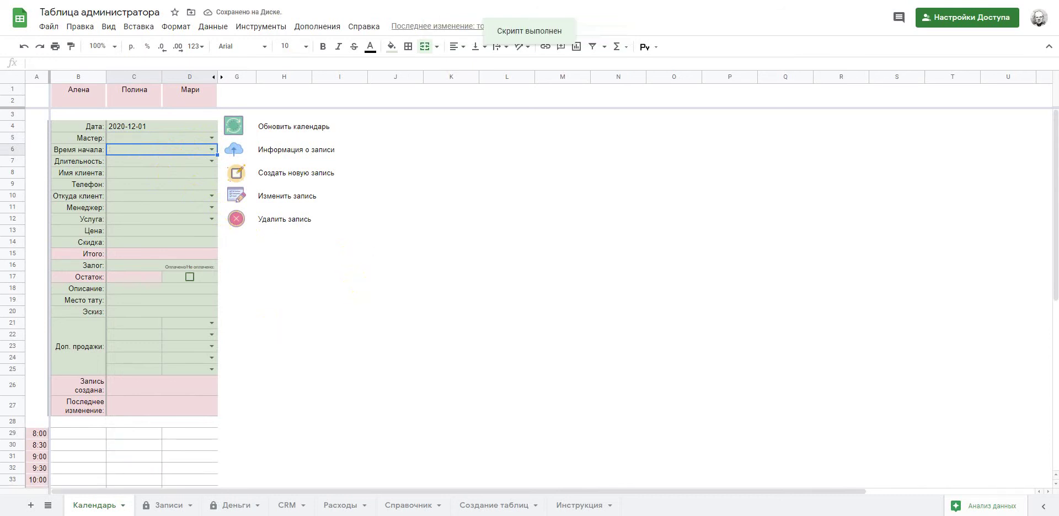
# Check in Google Calendar whether the deleted booking's event is gone from December 1, and return to the spreadsheet
pyautogui.hotkey('ctrl', 'Tab')
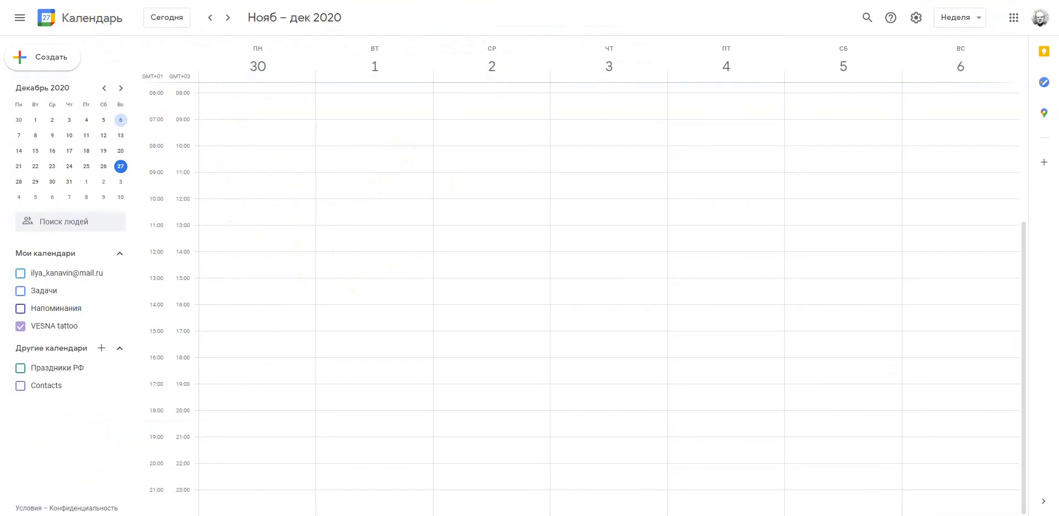
pyautogui.hotkey('ctrl', 'shift', 'Tab')
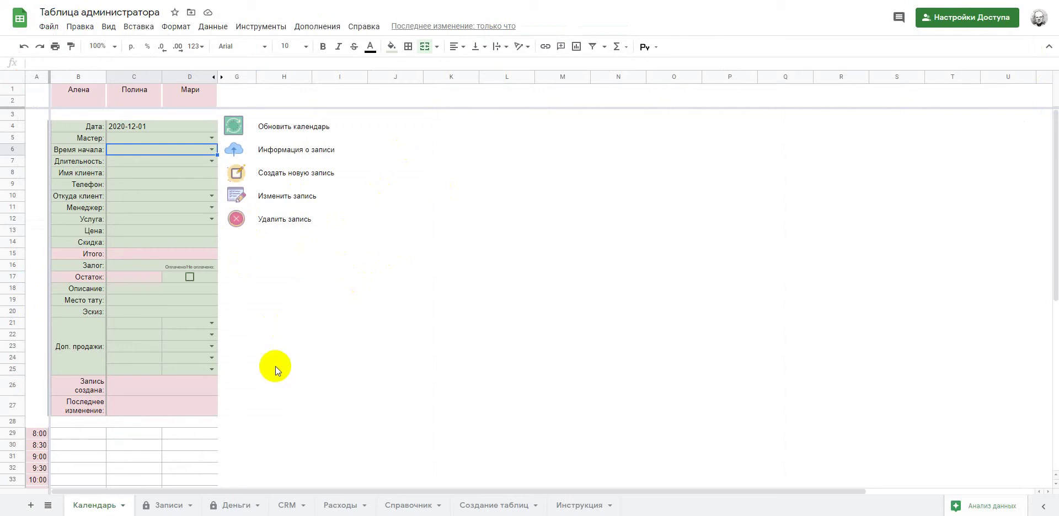
# Examine the managers and masters lists on the Создание таблиц sheet and preview their linked tables
pyautogui.moveTo(78, 102); pyautogui.dragTo(189, 95)
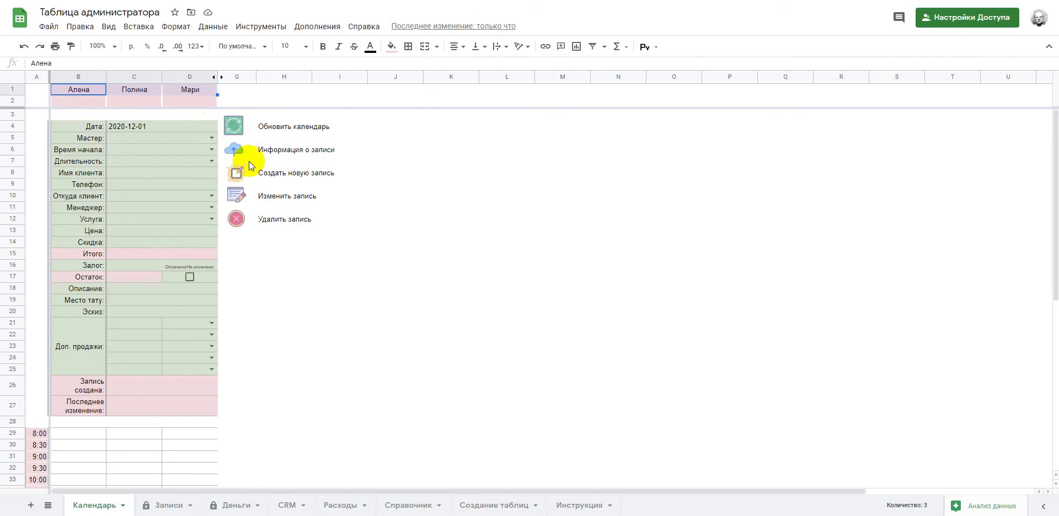
pyautogui.click(637, 415)
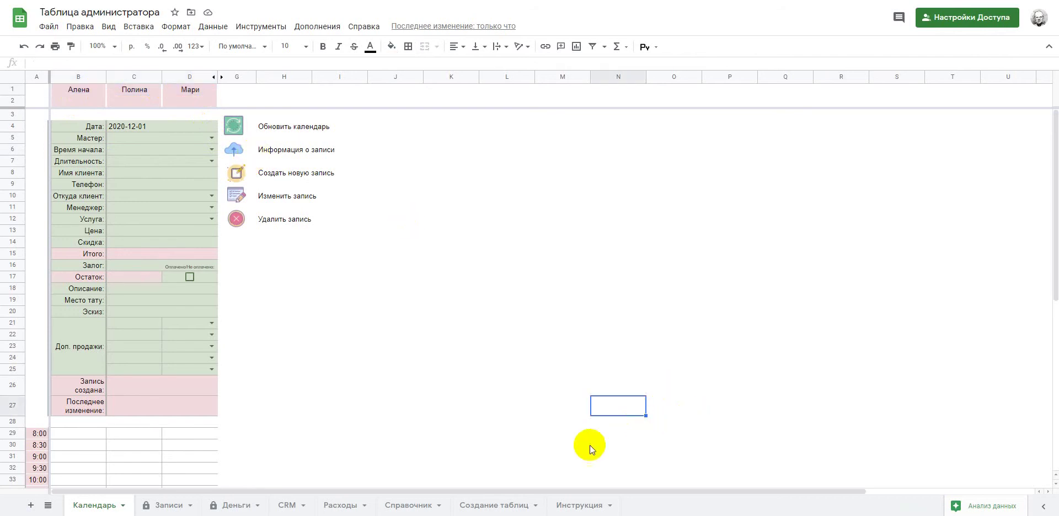
pyautogui.click(498, 505)
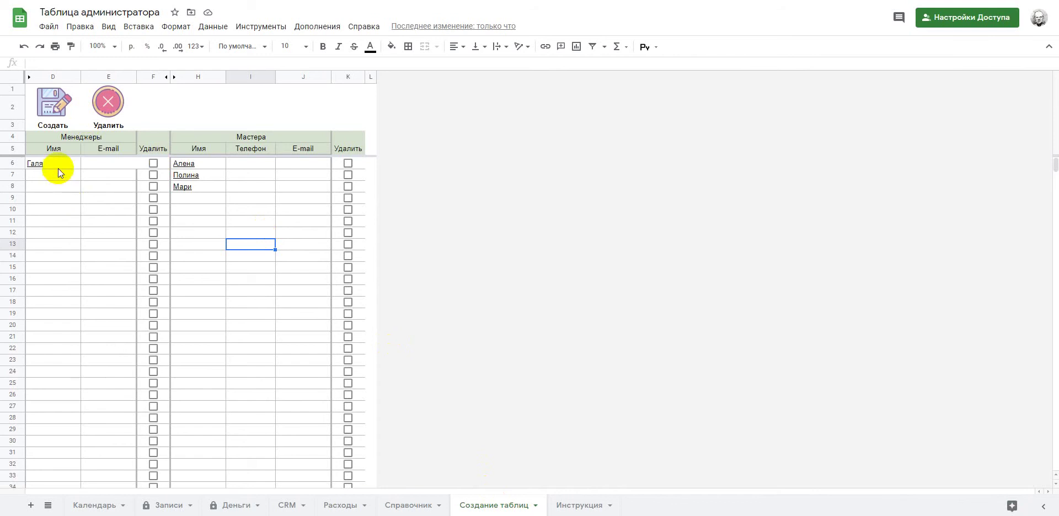
pyautogui.click(305, 214)
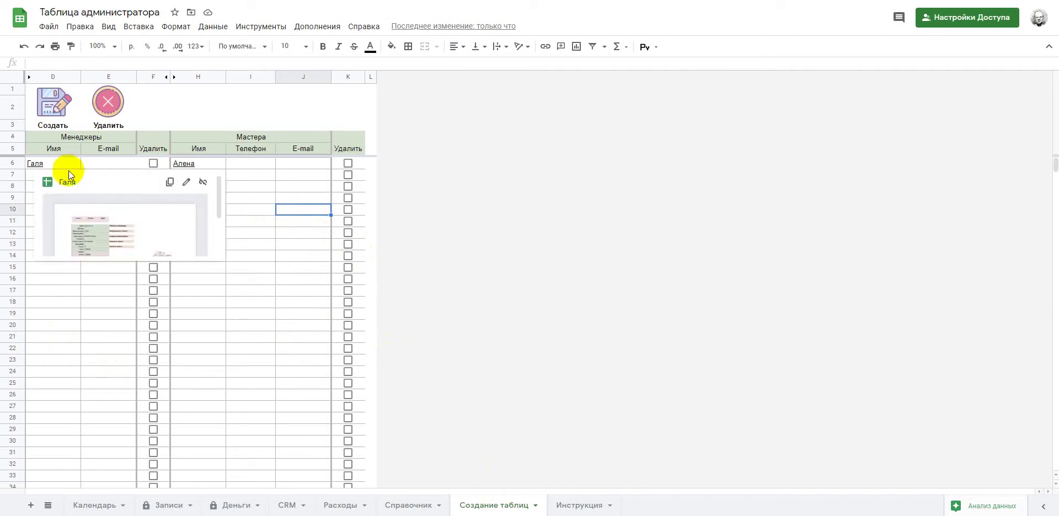
pyautogui.moveTo(213, 174)
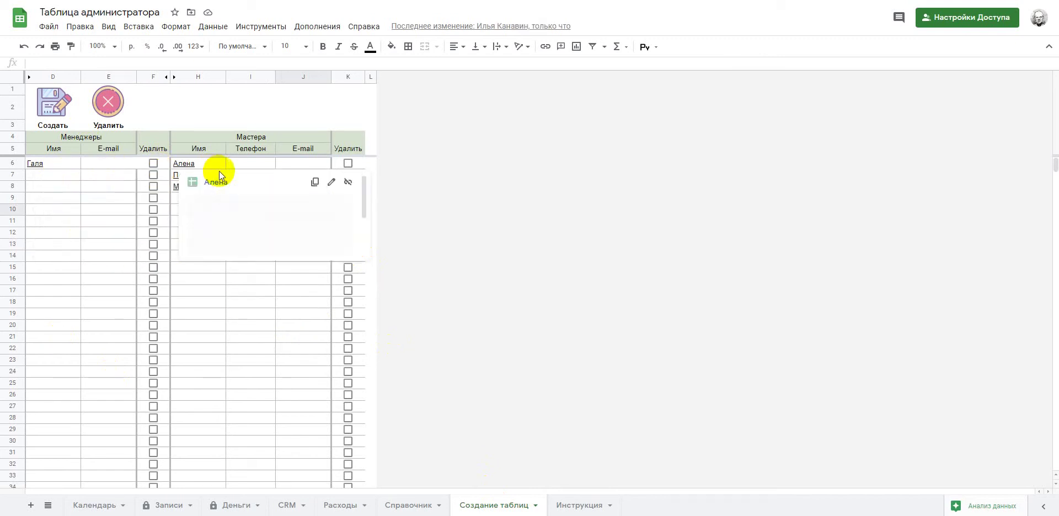
pyautogui.click(263, 303)
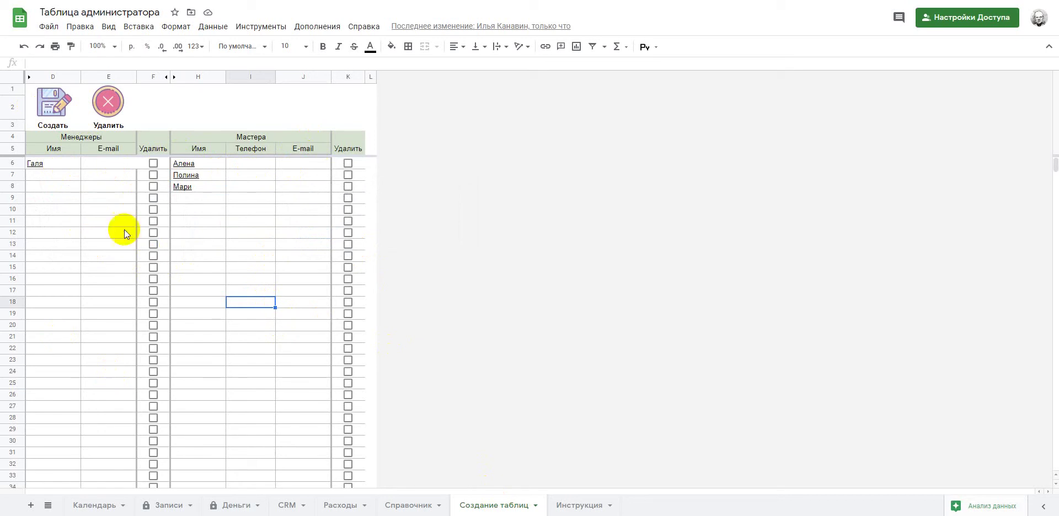
pyautogui.moveTo(34, 166)
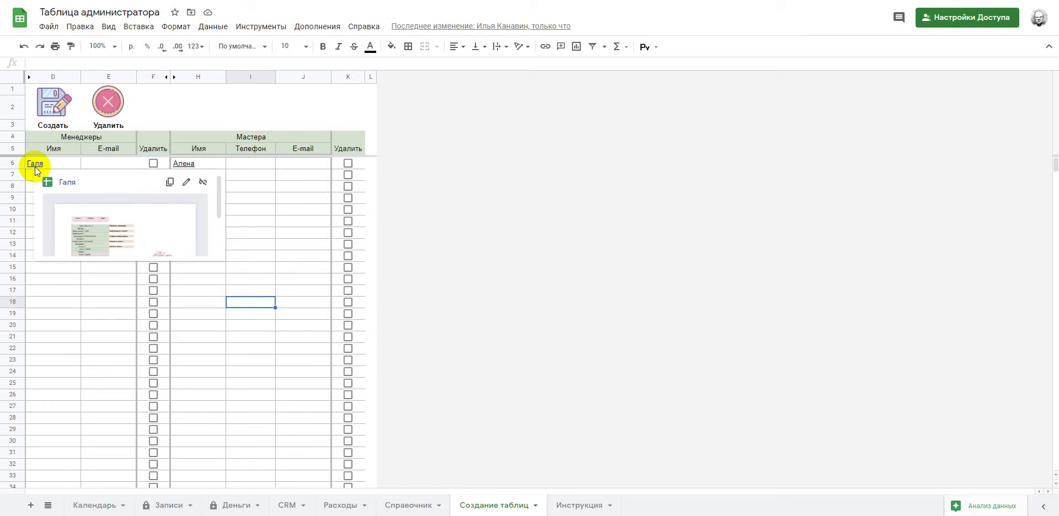
pyautogui.moveTo(184, 164)
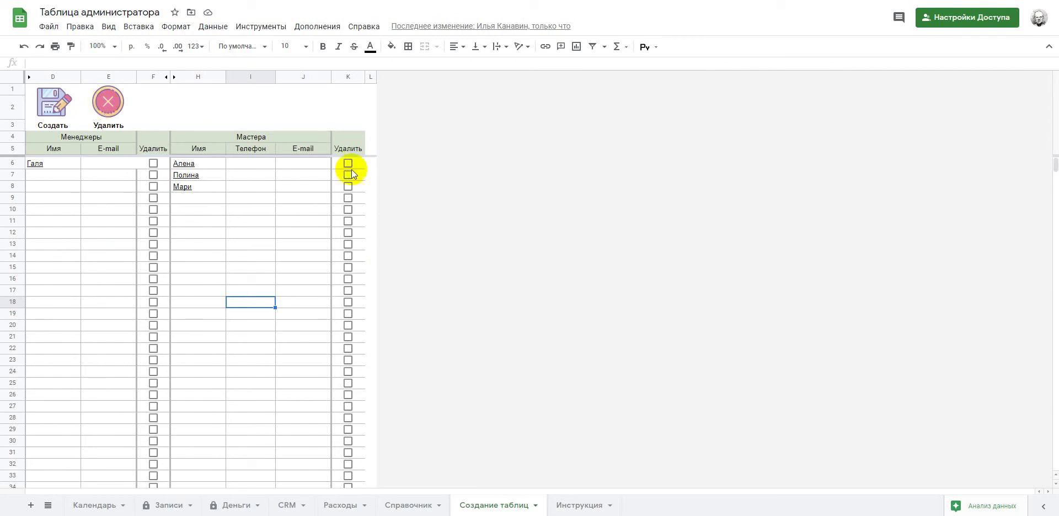
pyautogui.moveTo(220, 245)
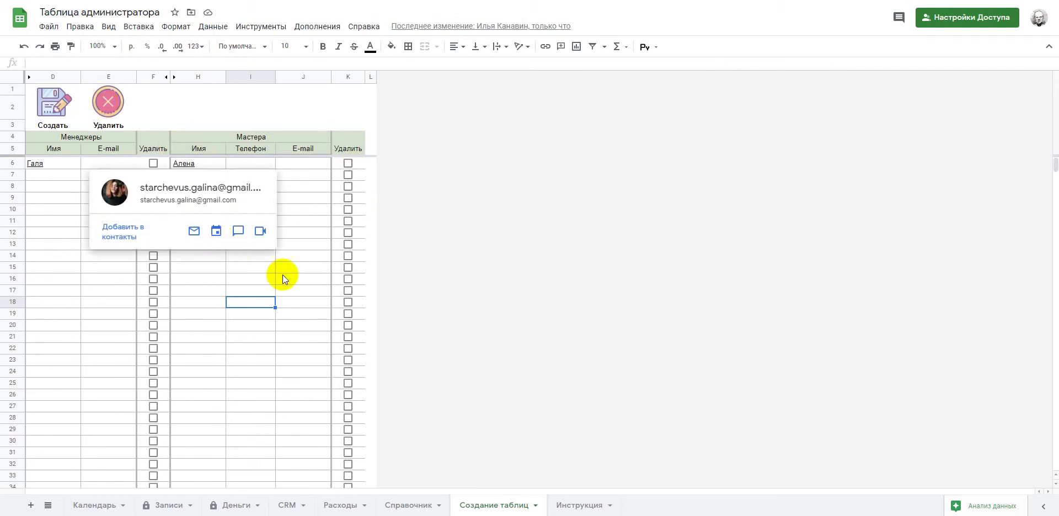
# Examine the CRM sheet's new-client fields for name, phone and source, and preview the source options
pyautogui.click(287, 505)
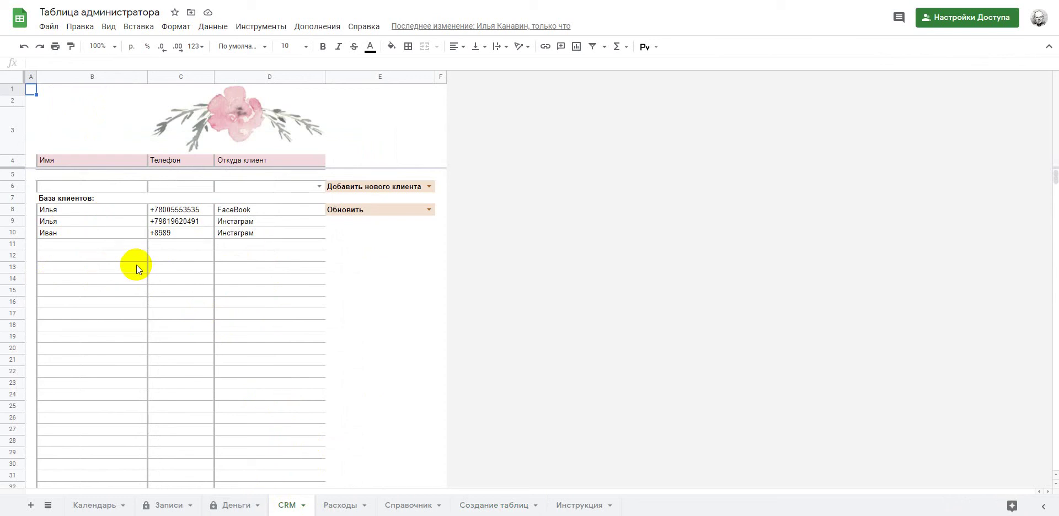
pyautogui.click(91, 187)
pyautogui.click(190, 188)
pyautogui.click(259, 188)
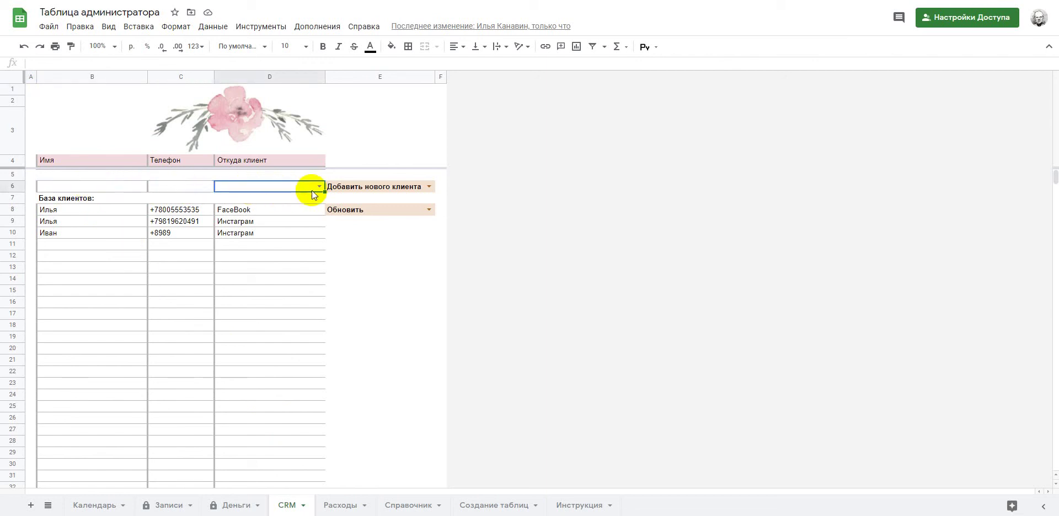
pyautogui.click(319, 187)
pyautogui.click(285, 301)
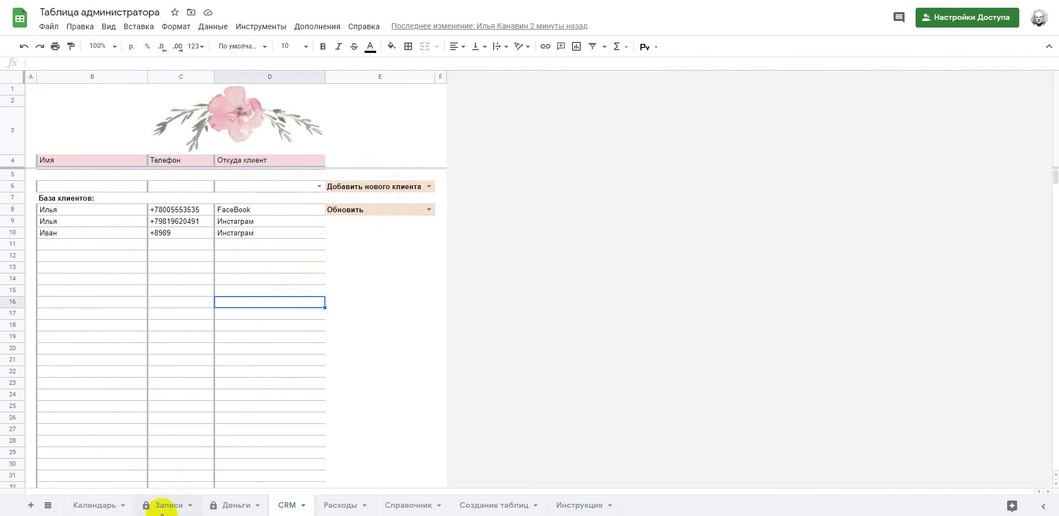
# Examine the Записи sheet's booking counts per master and manager, including the totals for the period
pyautogui.click(162, 507)
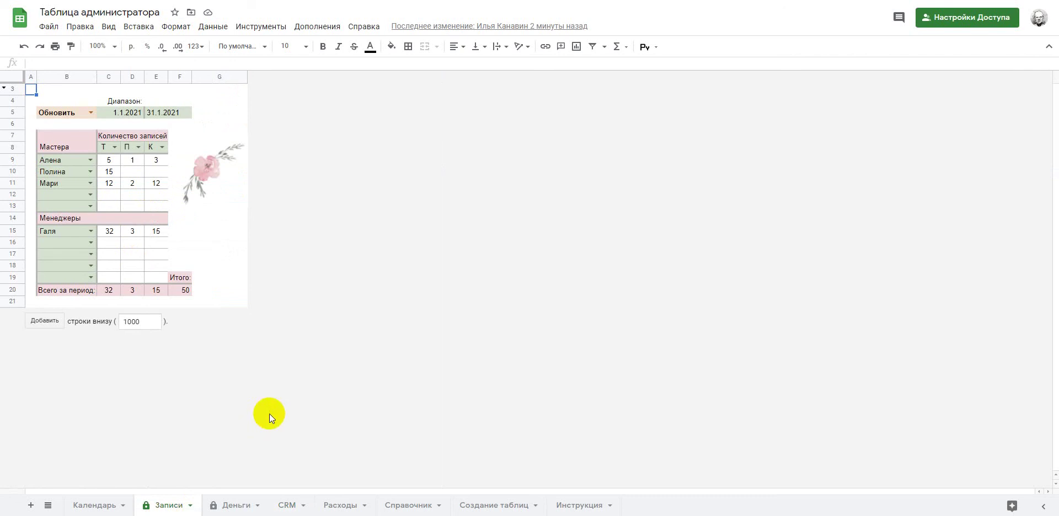
pyautogui.rightClick(56, 130)
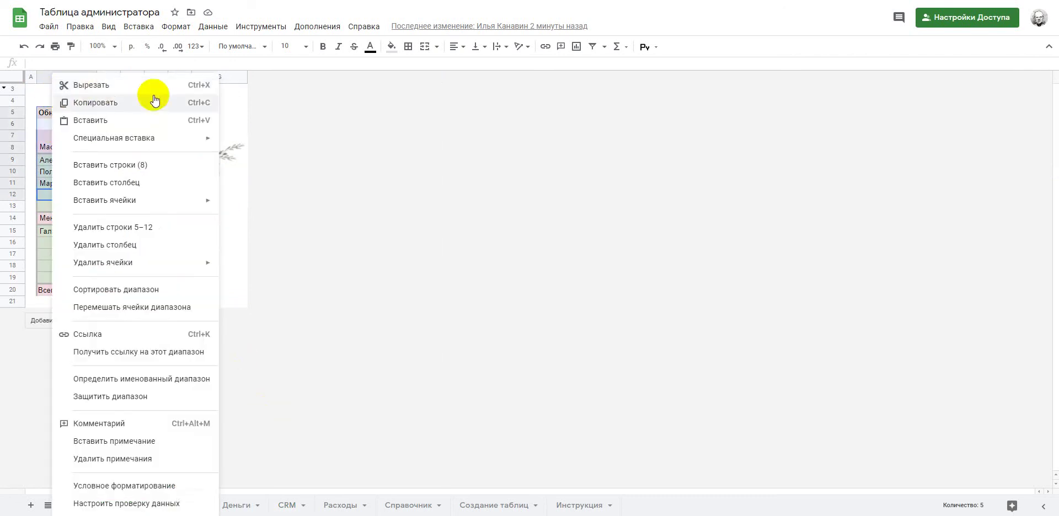
pyautogui.click(229, 112)
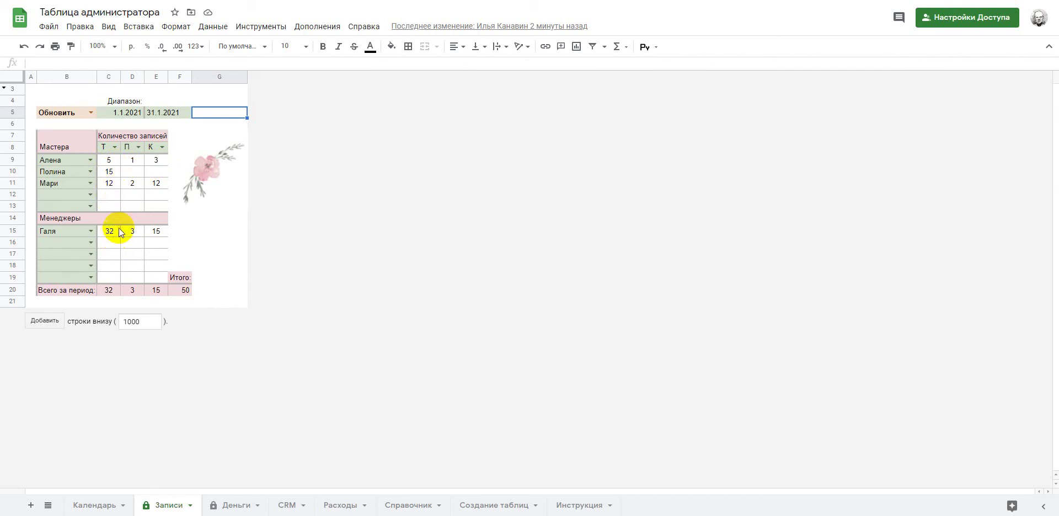
pyautogui.moveTo(106, 293); pyautogui.dragTo(151, 296)
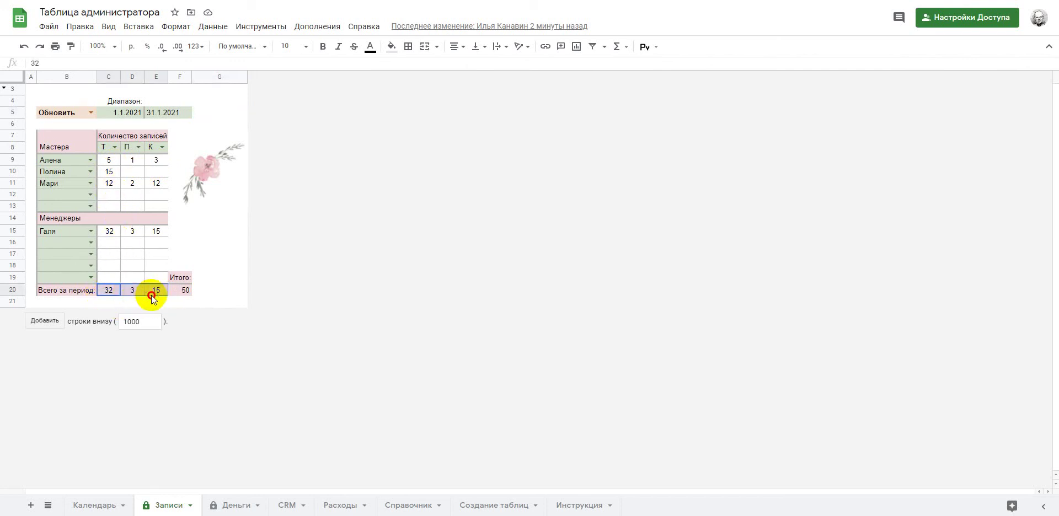
pyautogui.click(153, 296)
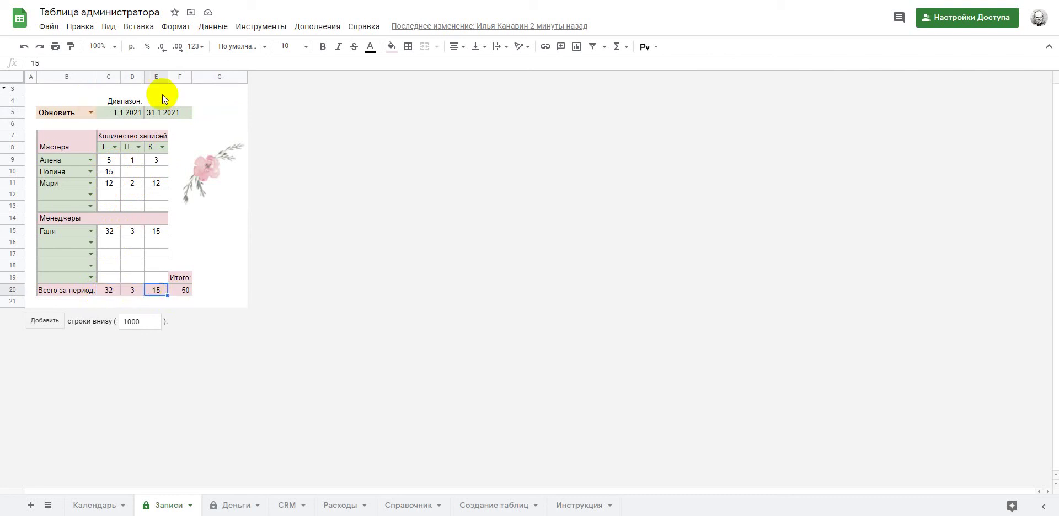
# Preview the selectable masters in the third and second rows of the Мастера list without choosing another one
pyautogui.click(89, 184)
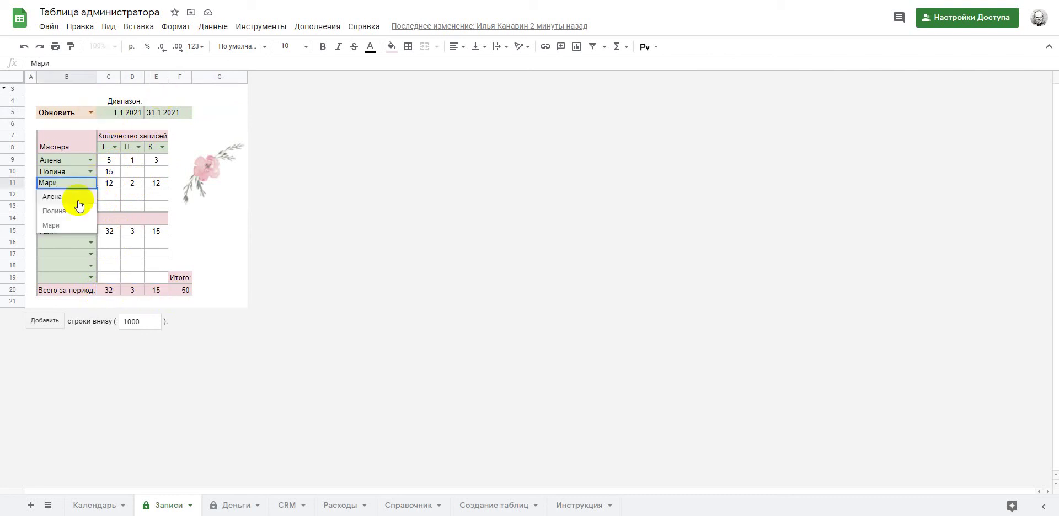
pyautogui.click(88, 172)
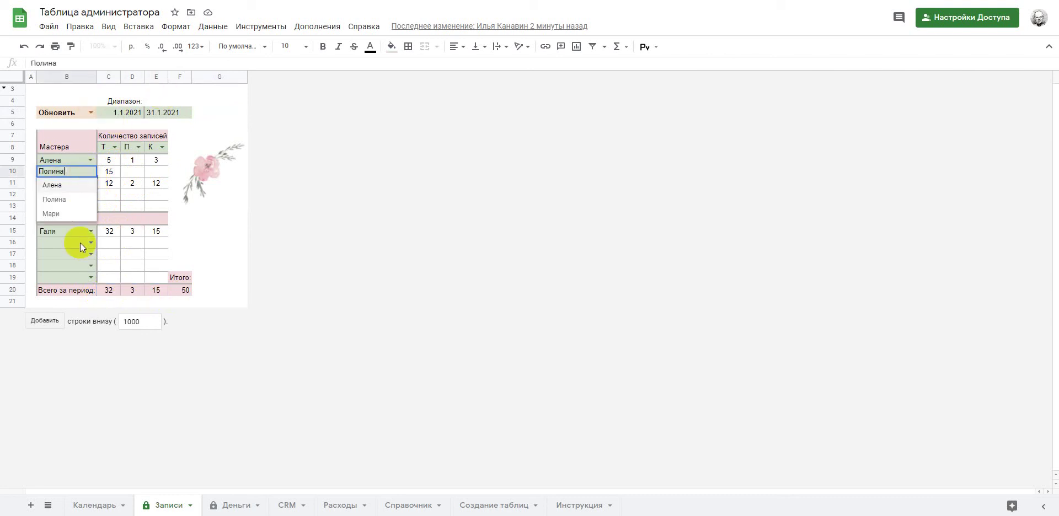
pyautogui.click(210, 232)
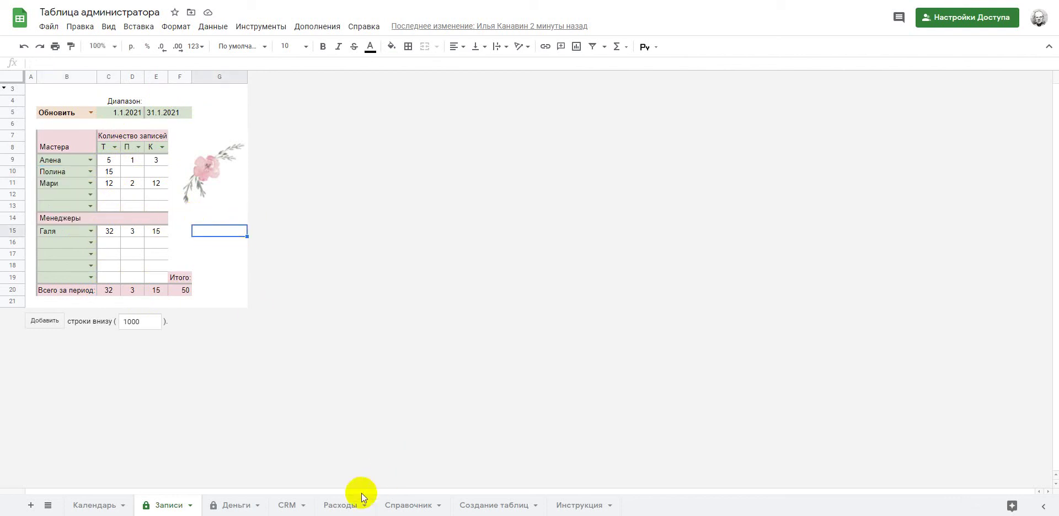
# Switch to the Учет финансов v3.0 spreadsheet and review its Проекты, Учет финансов, Cash Flow, P&L and Сотрудники и Контрагенты sheets
pyautogui.click(336, 502)
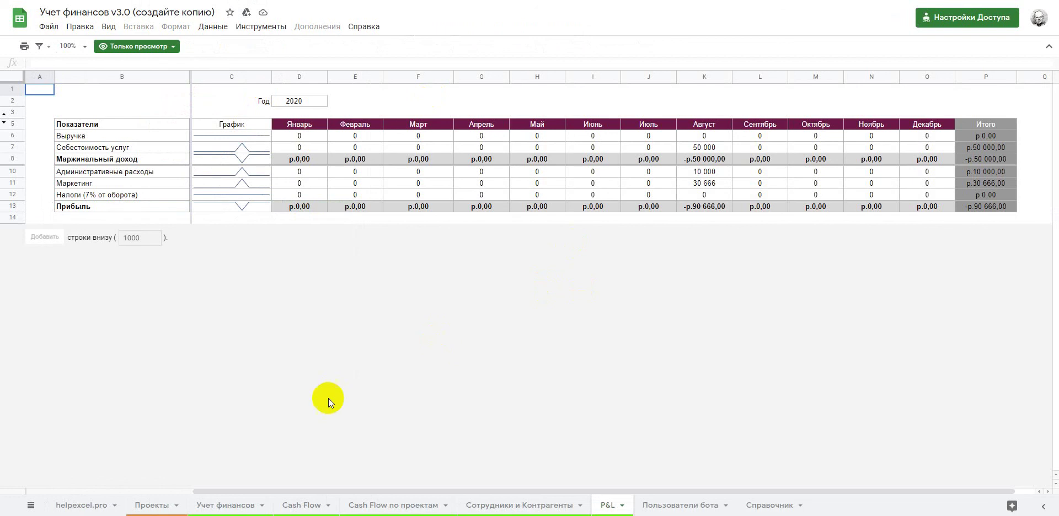
pyautogui.click(132, 505)
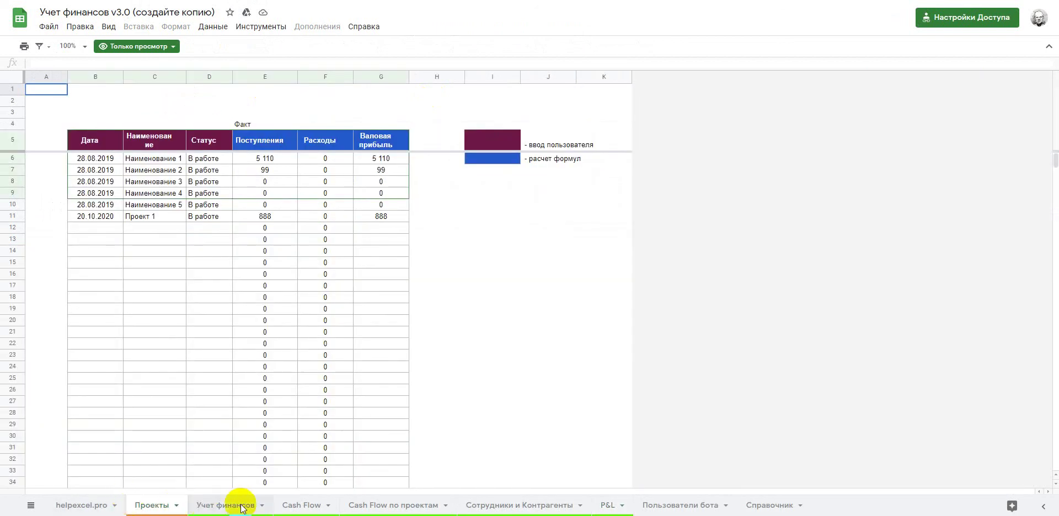
pyautogui.click(281, 505)
pyautogui.click(184, 505)
pyautogui.click(220, 505)
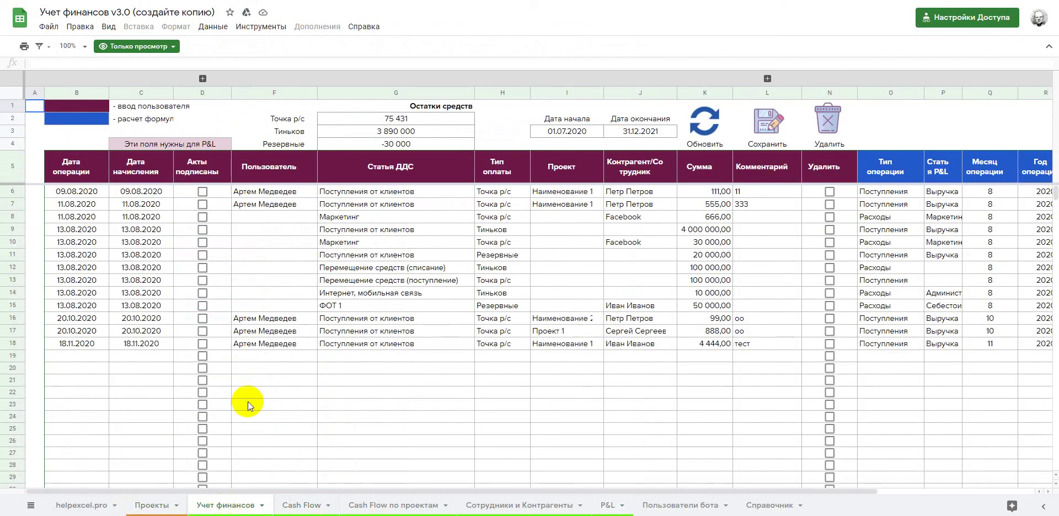
pyautogui.click(299, 502)
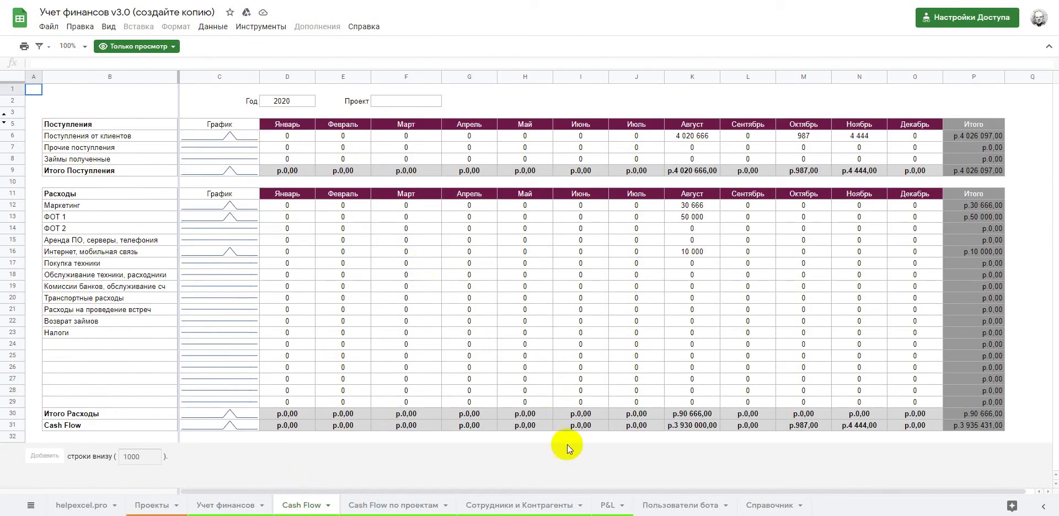
pyautogui.click(607, 504)
pyautogui.click(523, 504)
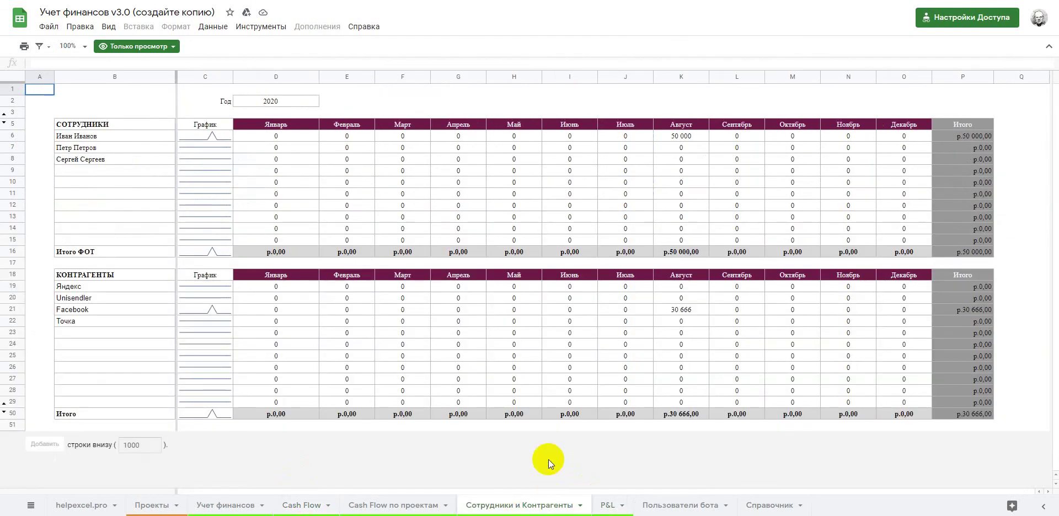